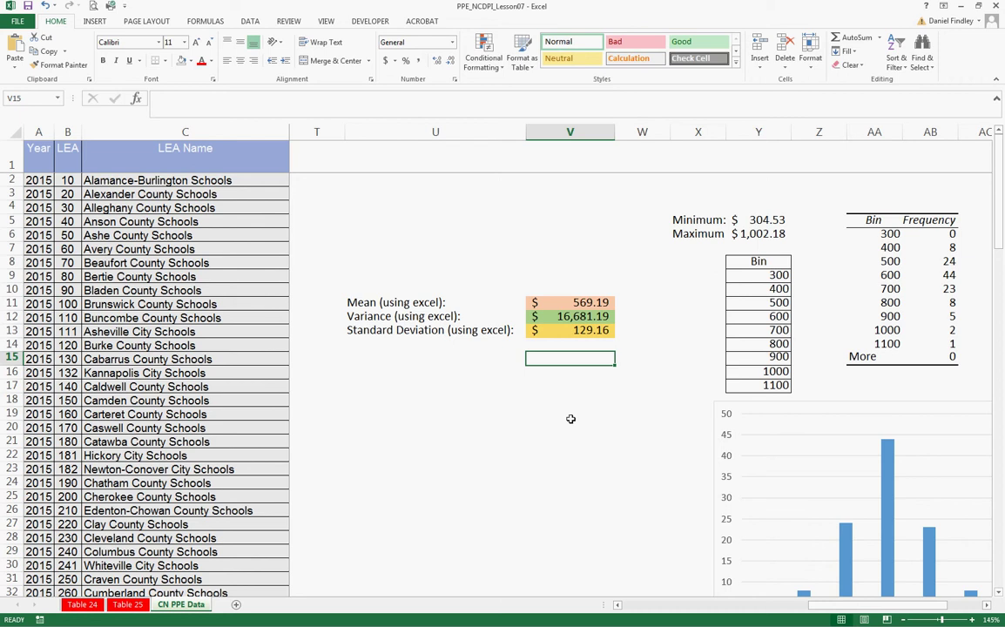
- Add a new worksheet after CN PPE Data and name it ProbabilityDensity
{"action": "left_click", "coordinate": [236, 607]}
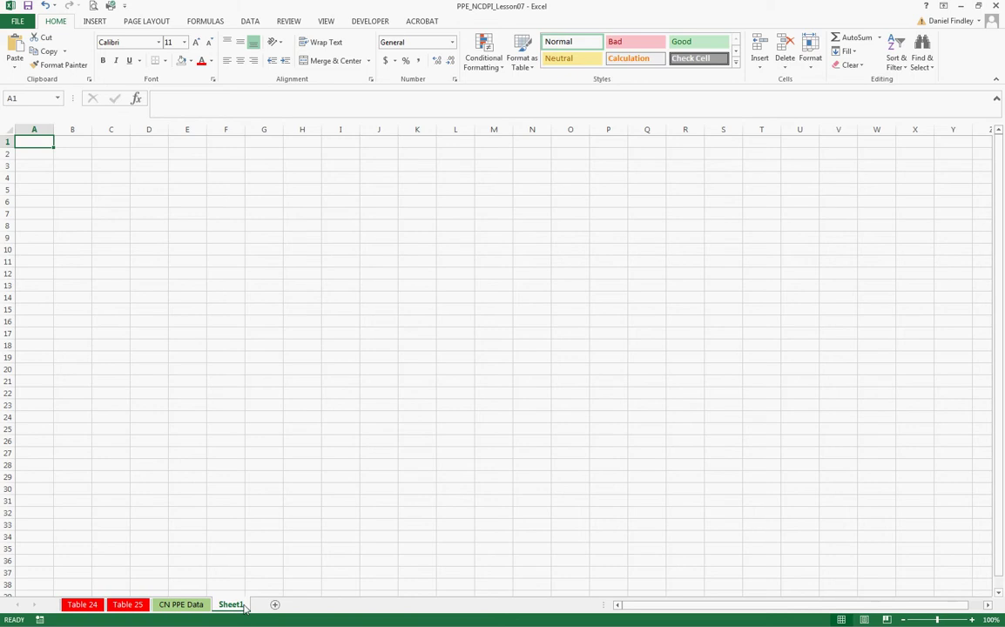
{"action": "double_click", "coordinate": [243, 605]}
{"action": "type", "text": "P"}
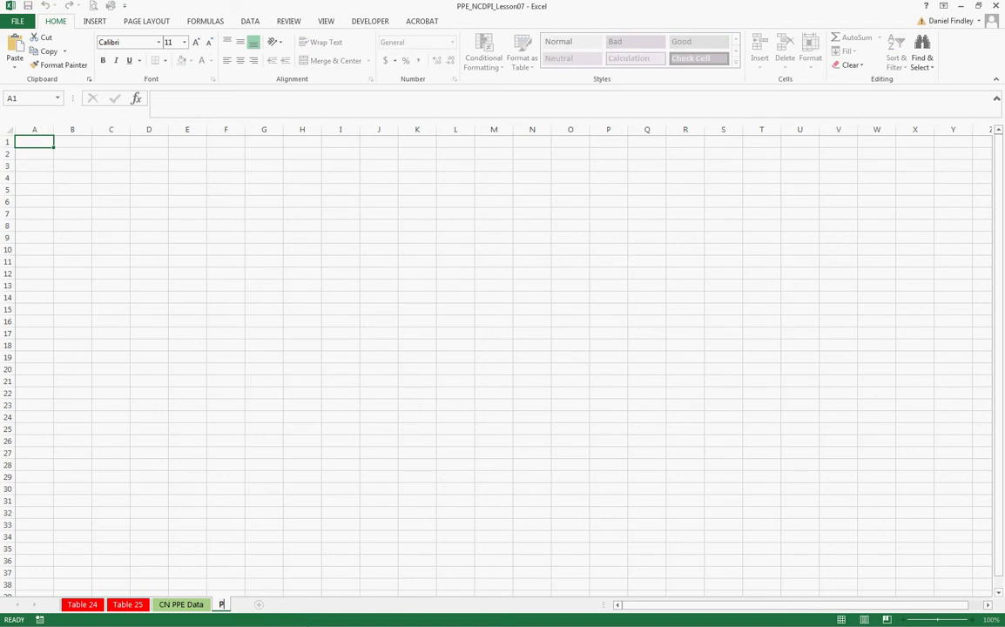
{"action": "type", "text": "robabilityDesn"}
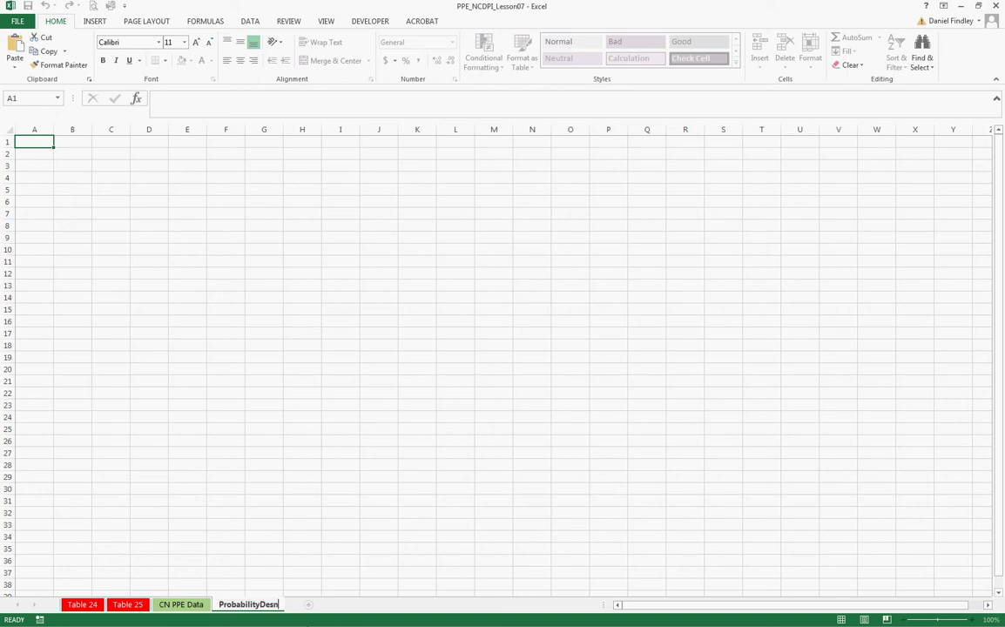
{"action": "key", "text": "BackSpace"}
{"action": "key", "text": "BackSpace"}
{"action": "type", "text": "nsity"}
{"action": "left_click", "coordinate": [131, 322]}
- Enter the headers PPE in A1 and Probability Mass Function in B1, and fit column B's width to its header
{"action": "key", "text": "ctrl+Home"}
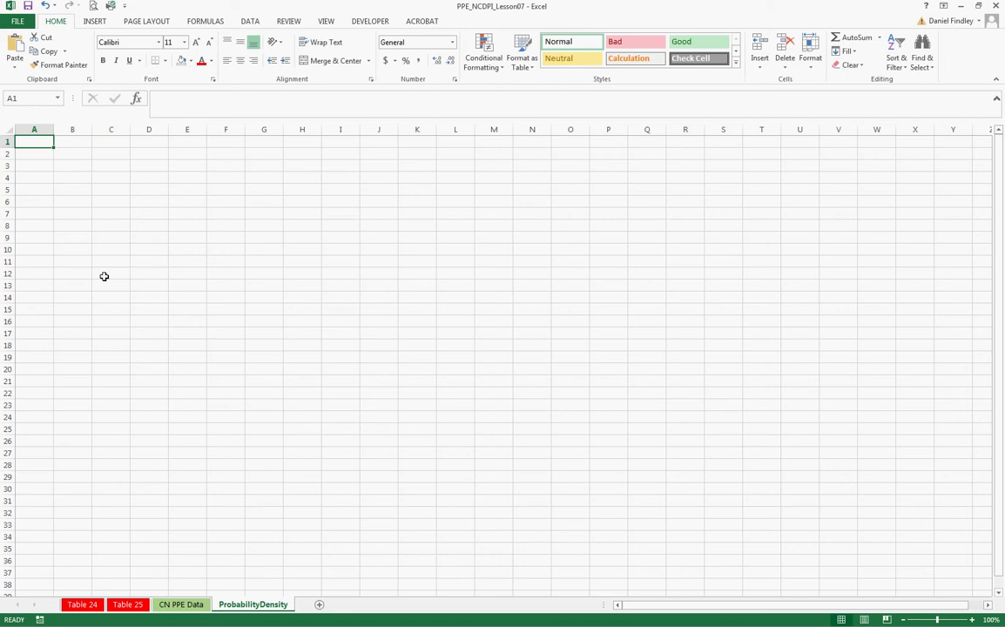
{"action": "type", "text": "PPE"}
{"action": "key", "text": "Tab"}
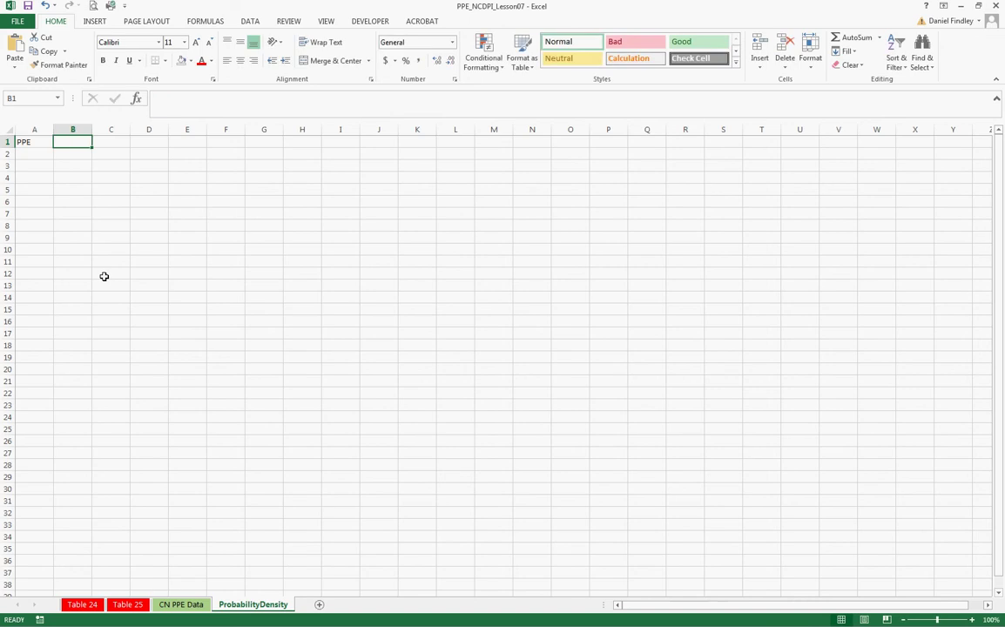
{"action": "type", "text": "Prob"}
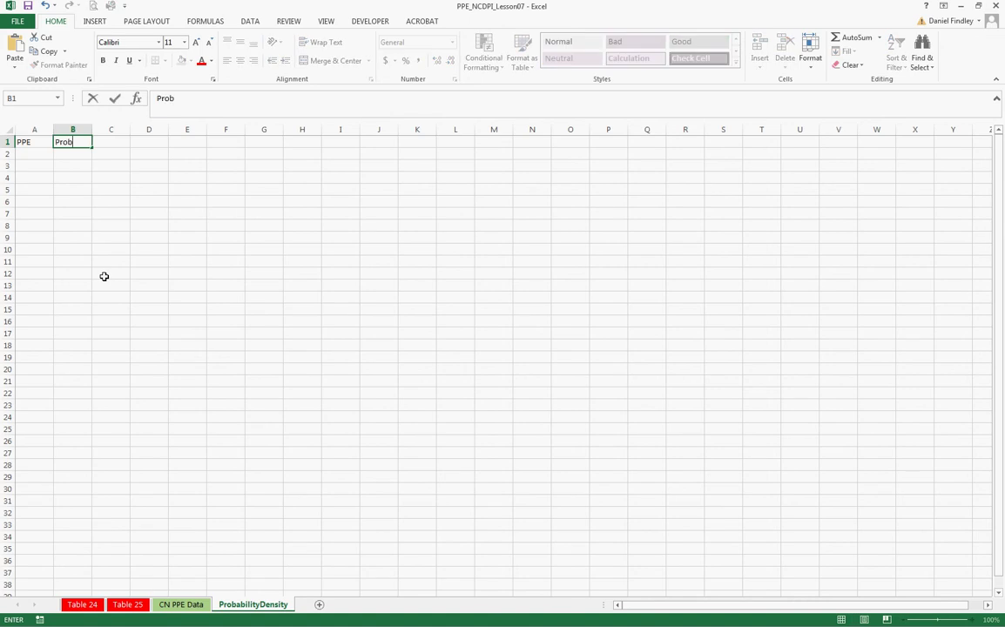
{"action": "type", "text": "ability Mass Function"}
{"action": "key", "text": "Return"}
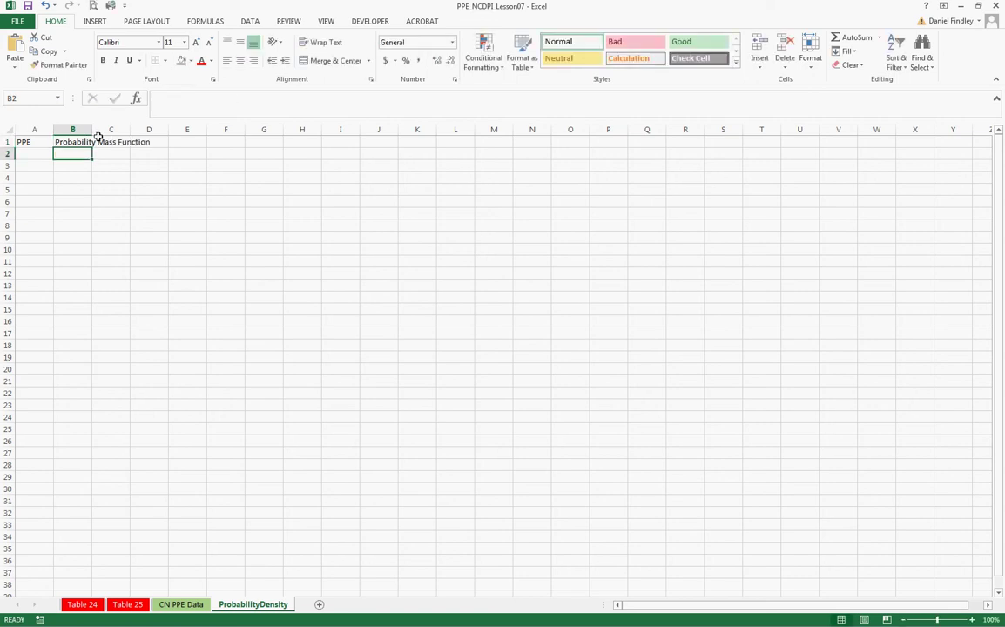
{"action": "double_click", "coordinate": [91, 129]}
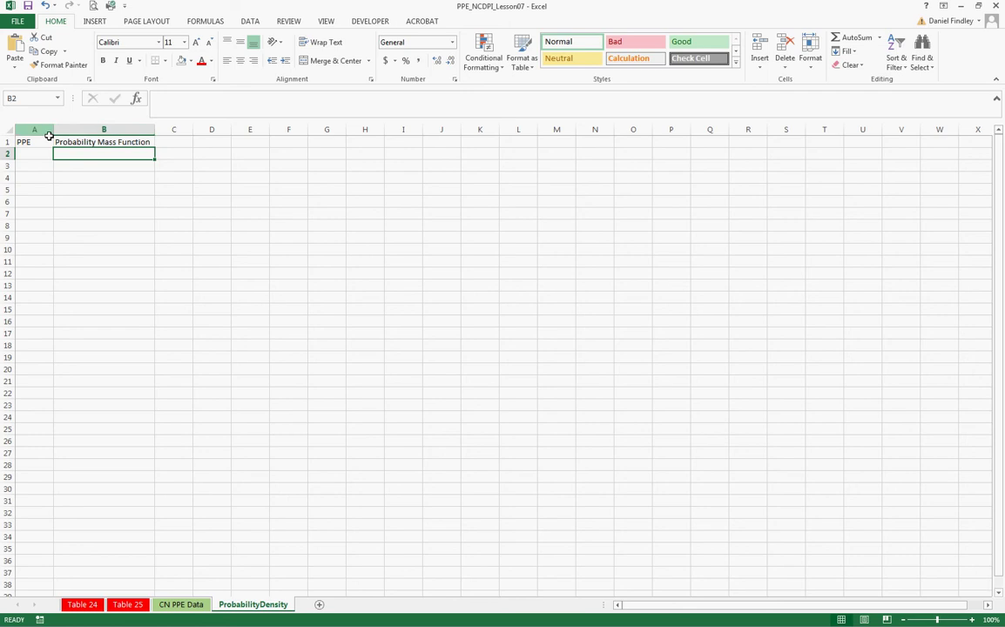
- Enter 10 in A2 and 20 in A3, and extend the series in steps of 10 down to A151
{"action": "key", "text": "Left"}
{"action": "type", "text": "1"}
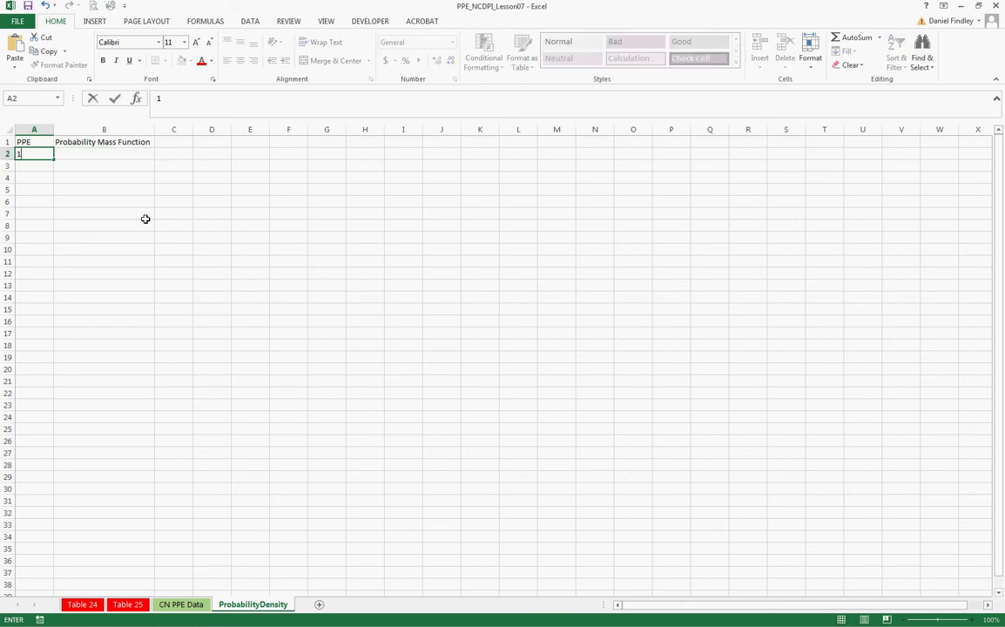
{"action": "type", "text": "0"}
{"action": "key", "text": "Return"}
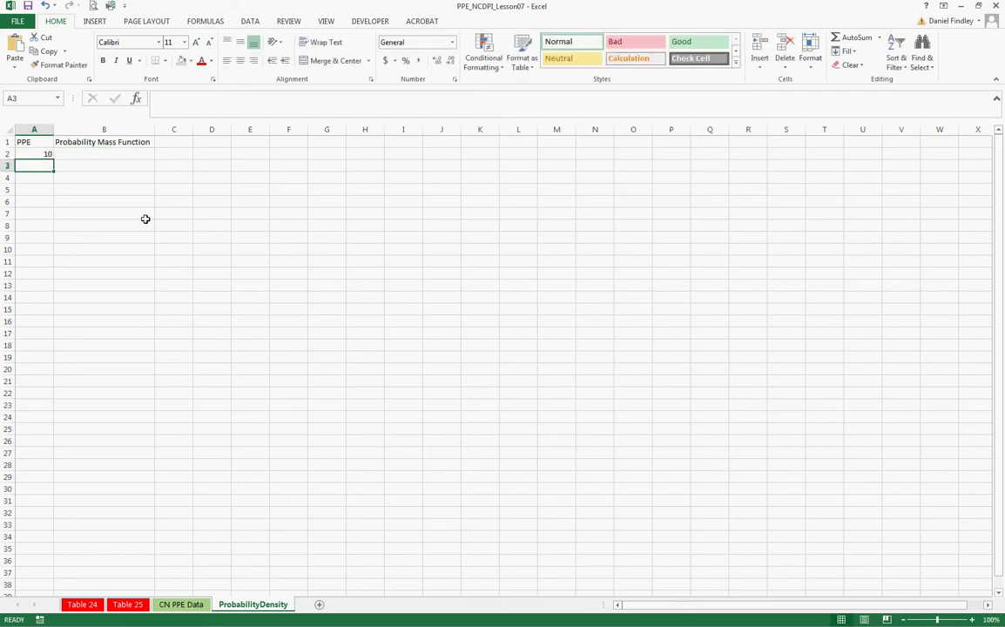
{"action": "type", "text": "20"}
{"action": "key", "text": "Return"}
{"action": "left_click_drag", "start_coordinate": [39, 154], "coordinate": [48, 170]}
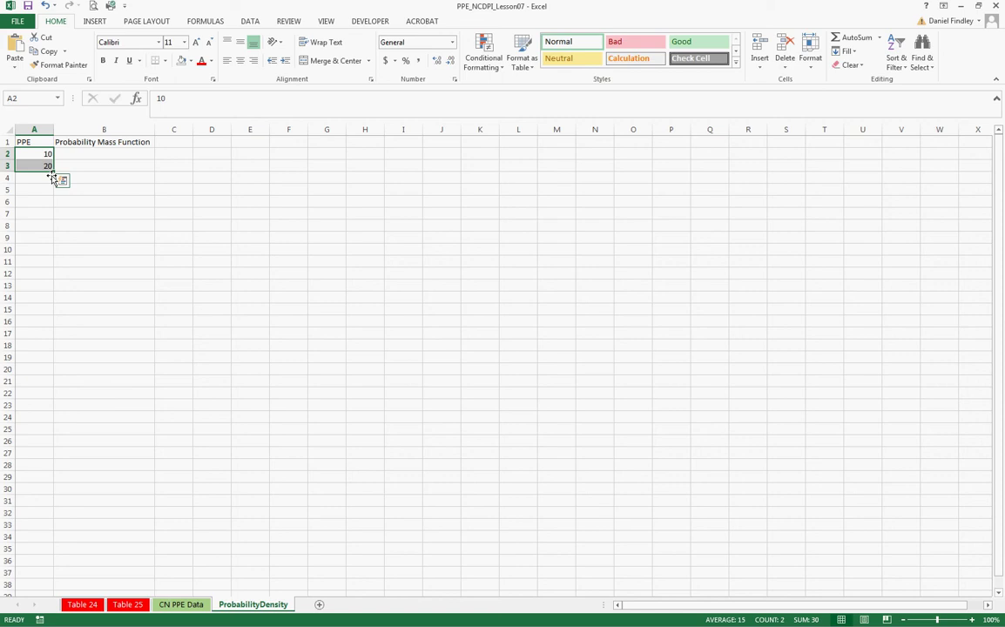
{"action": "left_click_drag", "start_coordinate": [55, 172], "coordinate": [54, 199]}
{"action": "left_click_drag", "start_coordinate": [60, 137], "coordinate": [41, 199]}
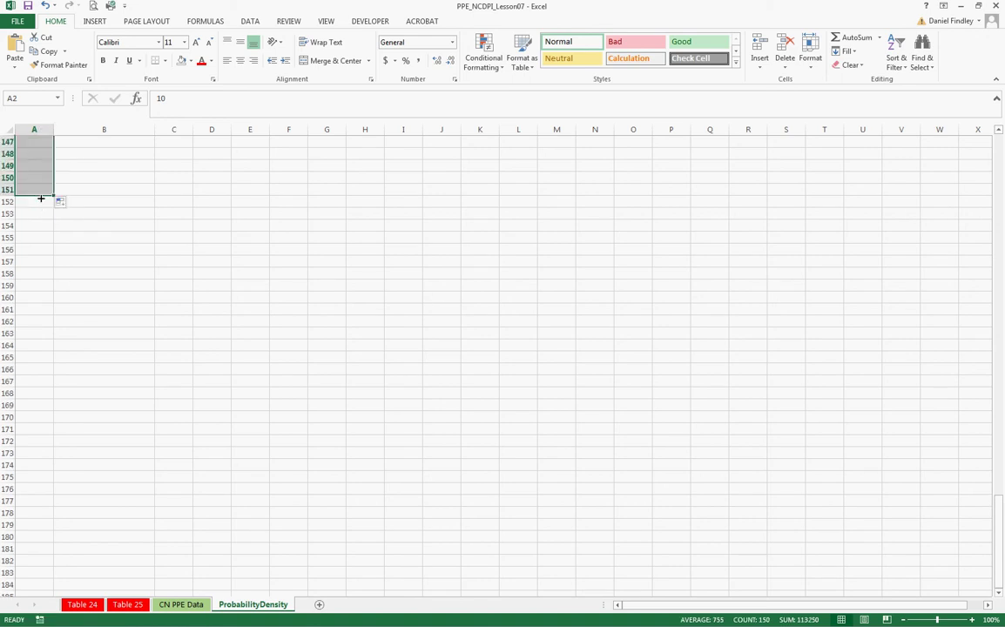
- Begin a NORM.DIST formula in B2 with A2 as its x argument
{"action": "scroll", "coordinate": [913, 481], "scroll_direction": "up", "scroll_amount": 20}
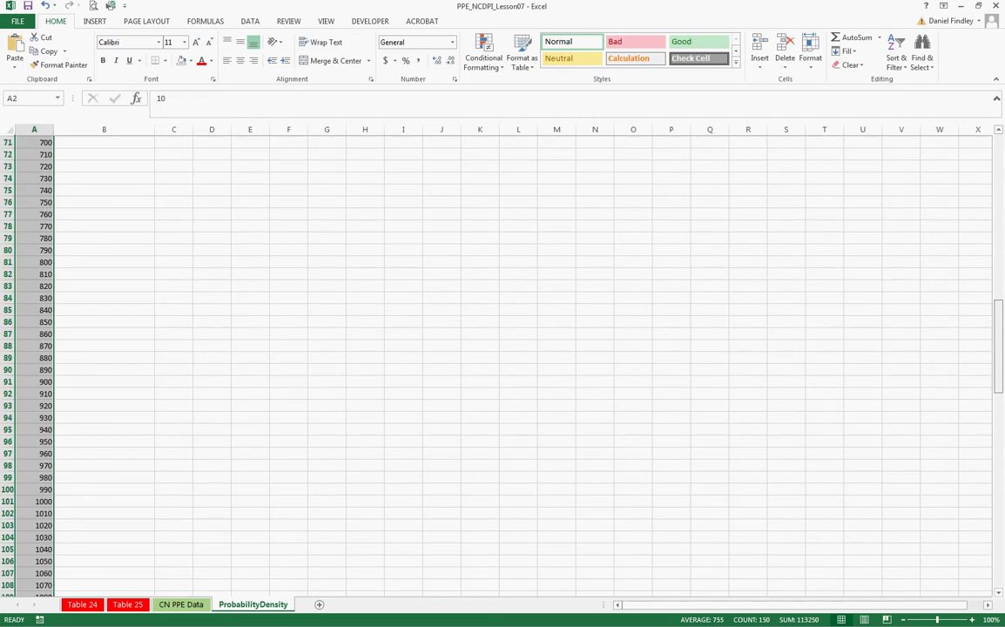
{"action": "scroll", "coordinate": [87, 171], "scroll_direction": "up", "scroll_amount": 20}
{"action": "left_click", "coordinate": [87, 155]}
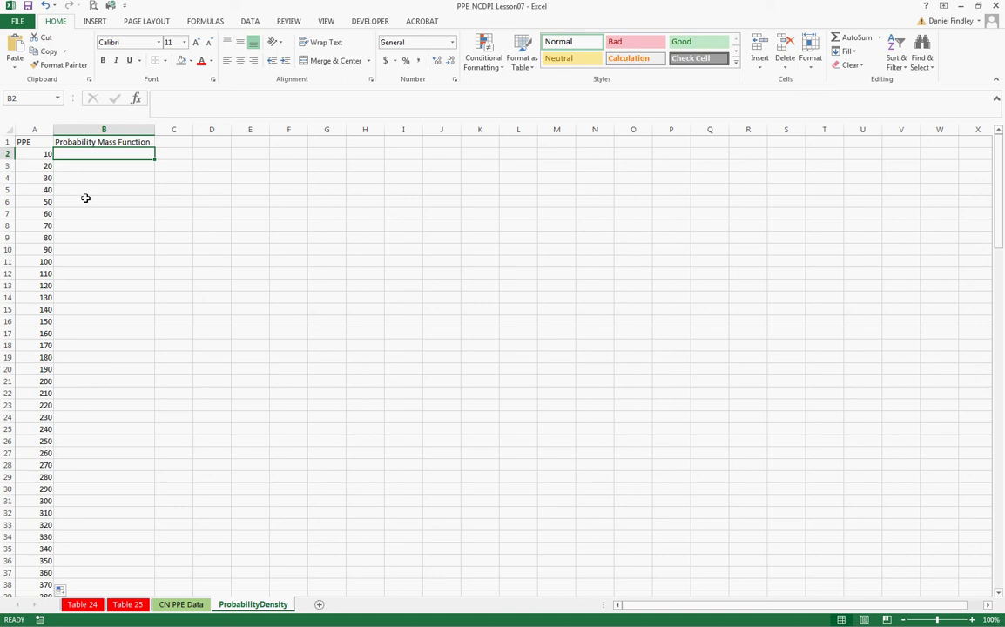
{"action": "type", "text": "=norm"}
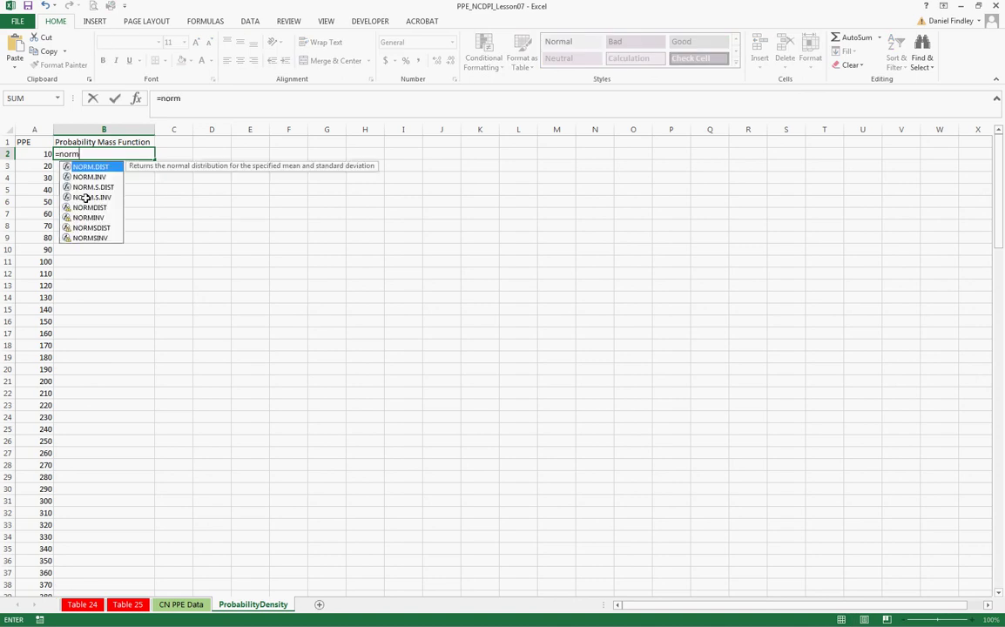
{"action": "type", "text": ".dist"}
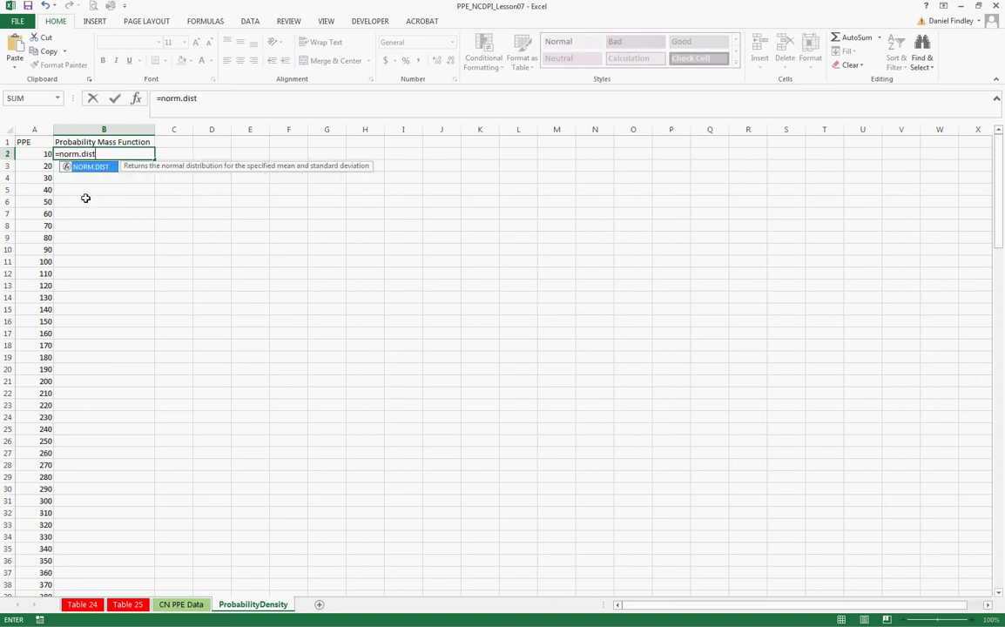
{"action": "type", "text": "("}
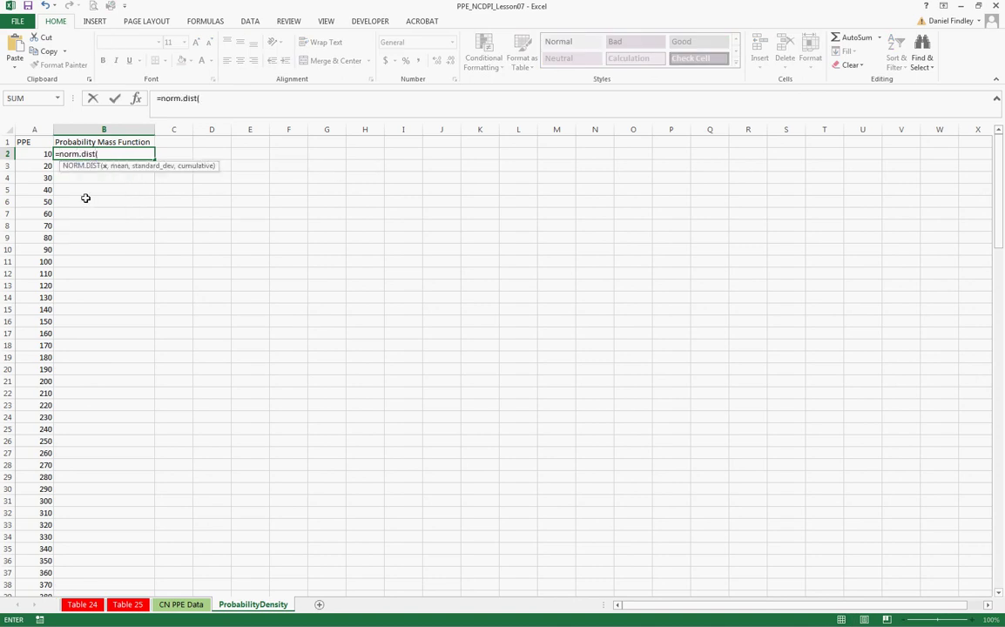
{"action": "left_click", "coordinate": [27, 154]}
{"action": "type", "text": ","}
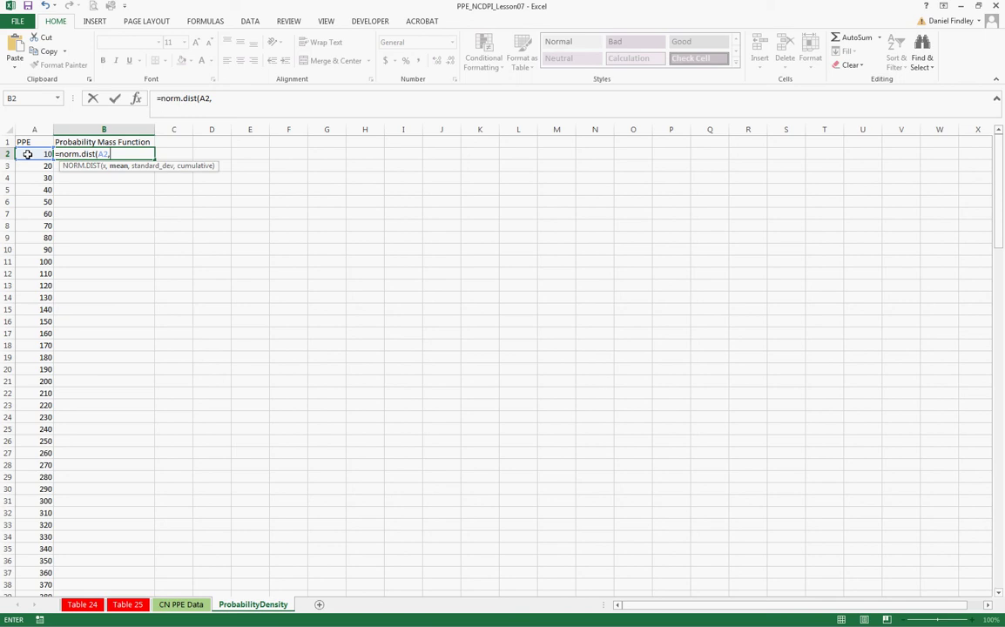
- Set the formula's mean argument to the absolute reference 'CN PPE Data'!$V$11
{"action": "left_click", "coordinate": [194, 607]}
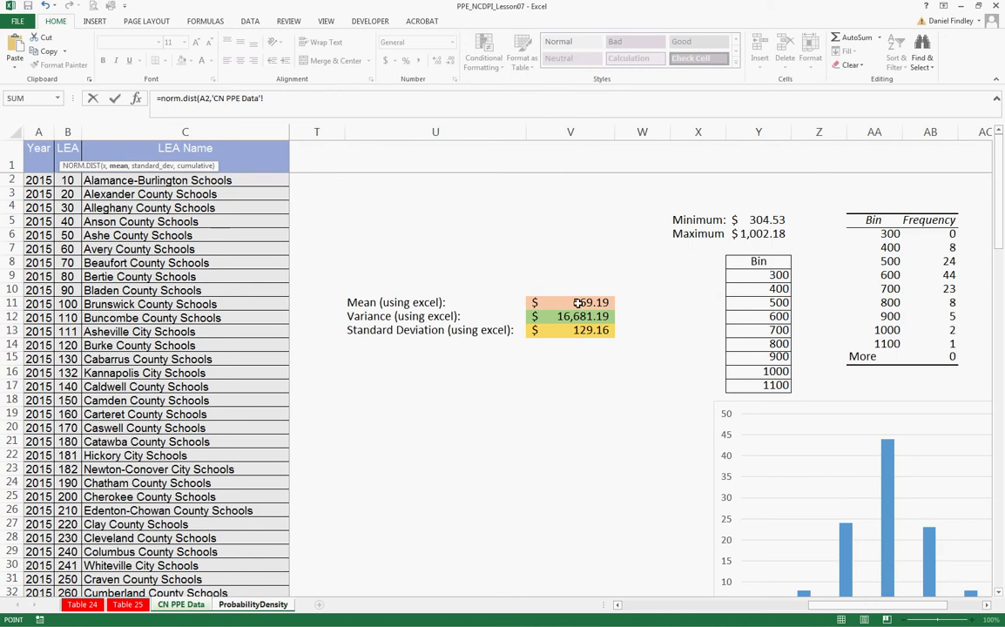
{"action": "left_click", "coordinate": [578, 303]}
{"action": "left_click", "coordinate": [264, 99]}
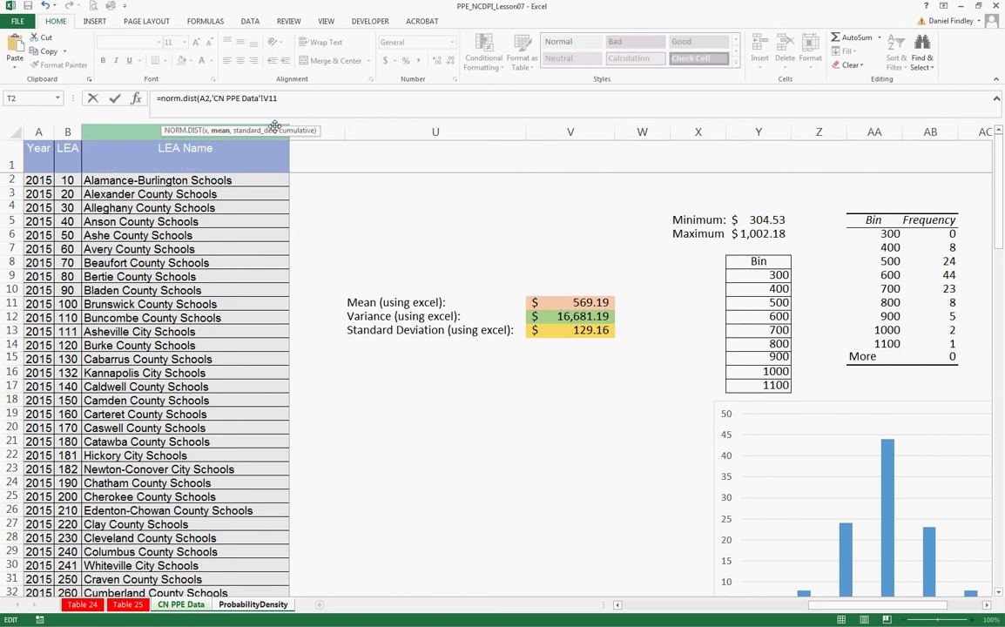
{"action": "type", "text": "$"}
{"action": "left_click", "coordinate": [271, 98]}
{"action": "type", "text": "$"}
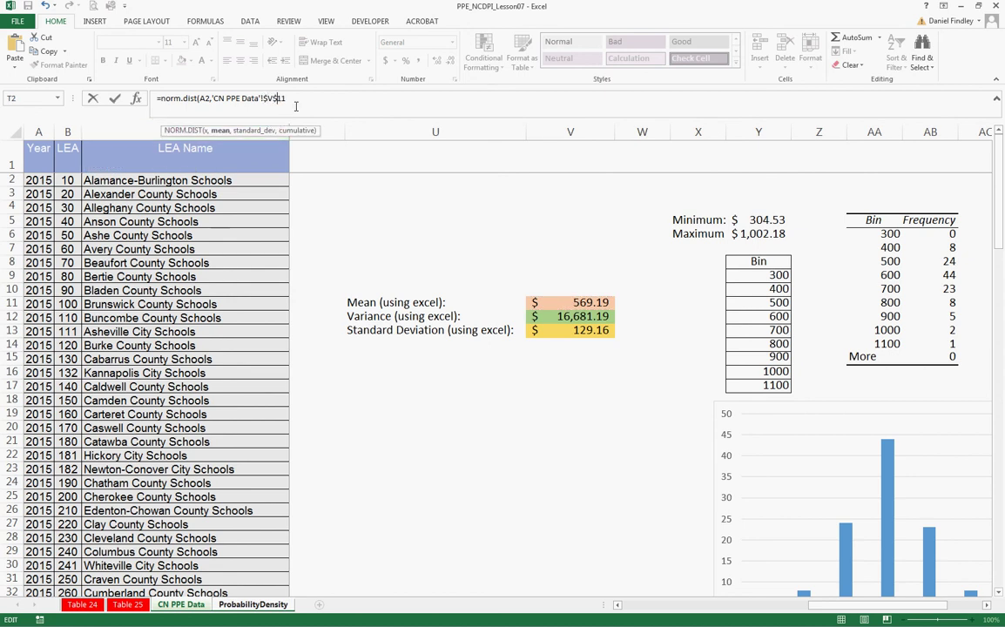
- Complete the formula with 'CN PPE Data'!$V$13 as the absolute standard deviation reference and FALSE as the cumulative argument
{"action": "left_click", "coordinate": [301, 99]}
{"action": "type", "text": ","}
{"action": "left_click", "coordinate": [566, 338]}
{"action": "left_click", "coordinate": [339, 98]}
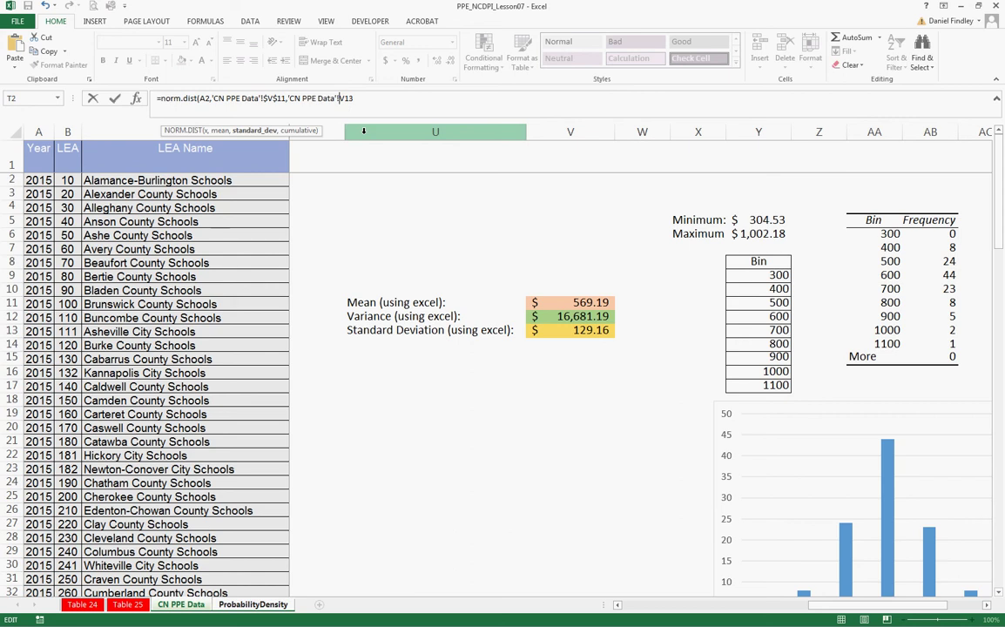
{"action": "type", "text": "$"}
{"action": "key", "text": "Right"}
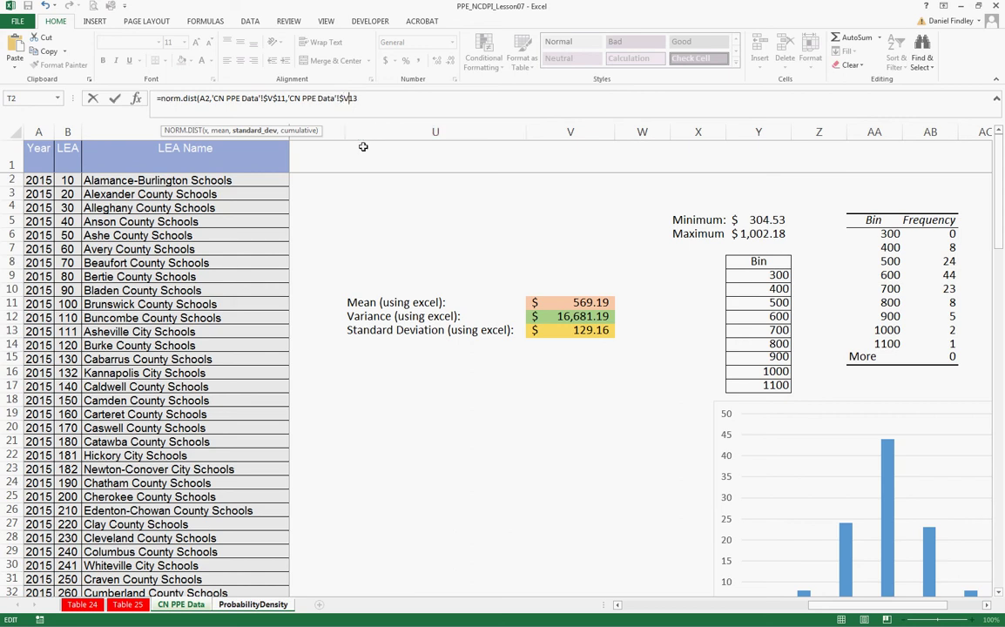
{"action": "type", "text": "$13,f"}
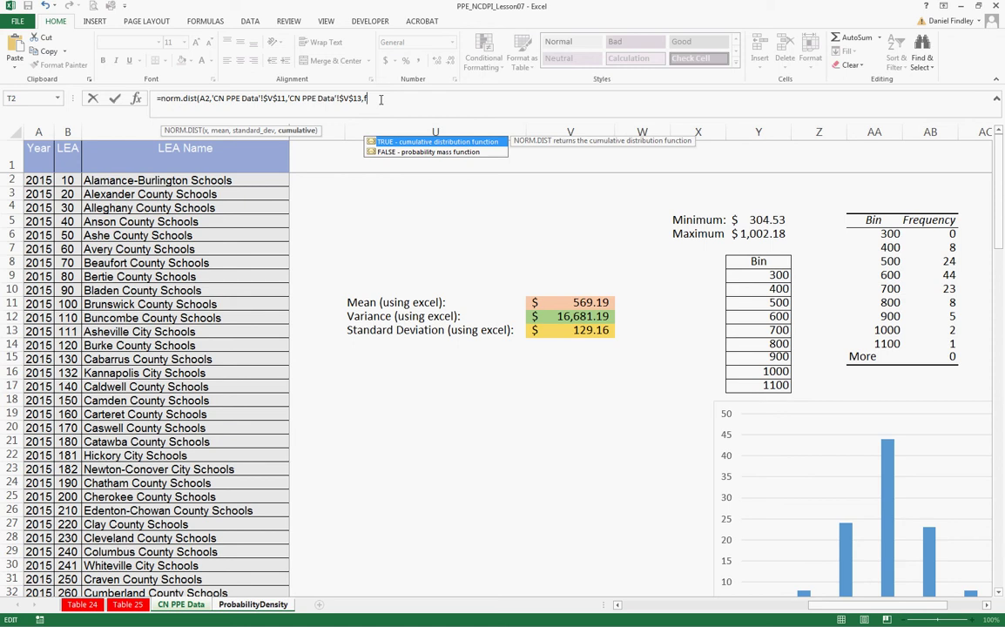
{"action": "type", "text": "alse)"}
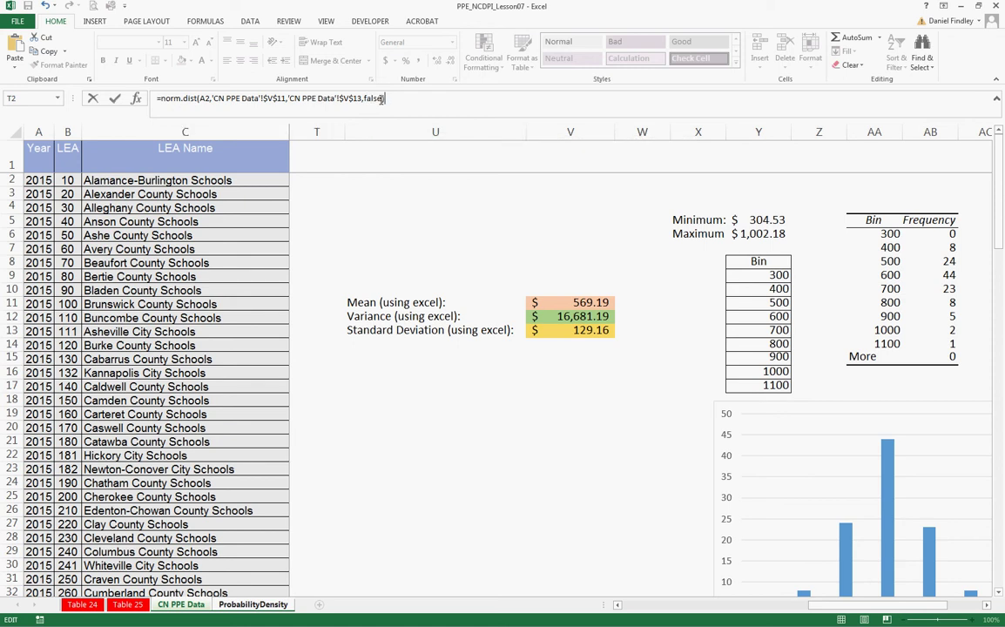
{"action": "key", "text": "Return"}
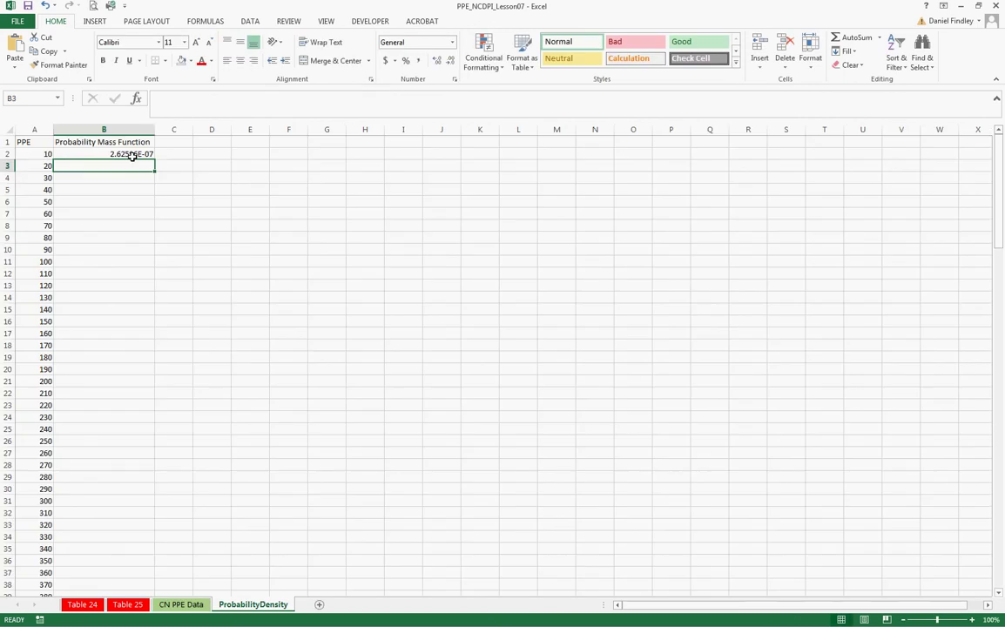
- Fill the NORM.DIST formula from B2 down column B for all PPE values
{"action": "left_click", "coordinate": [133, 155]}
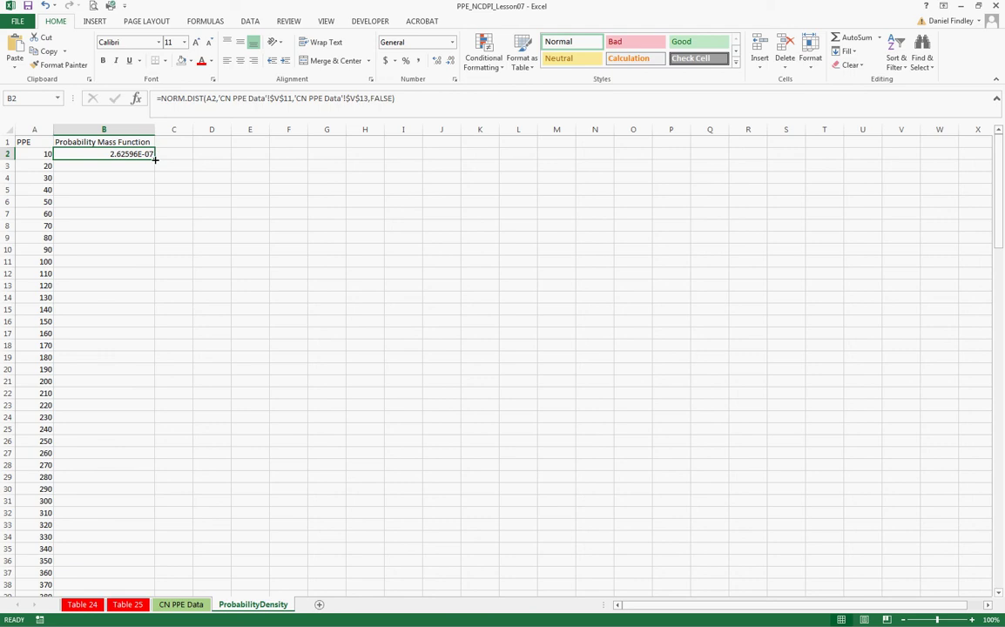
{"action": "double_click", "coordinate": [155, 159]}
{"action": "scroll", "coordinate": [115, 363], "scroll_direction": "down", "scroll_amount": 1}
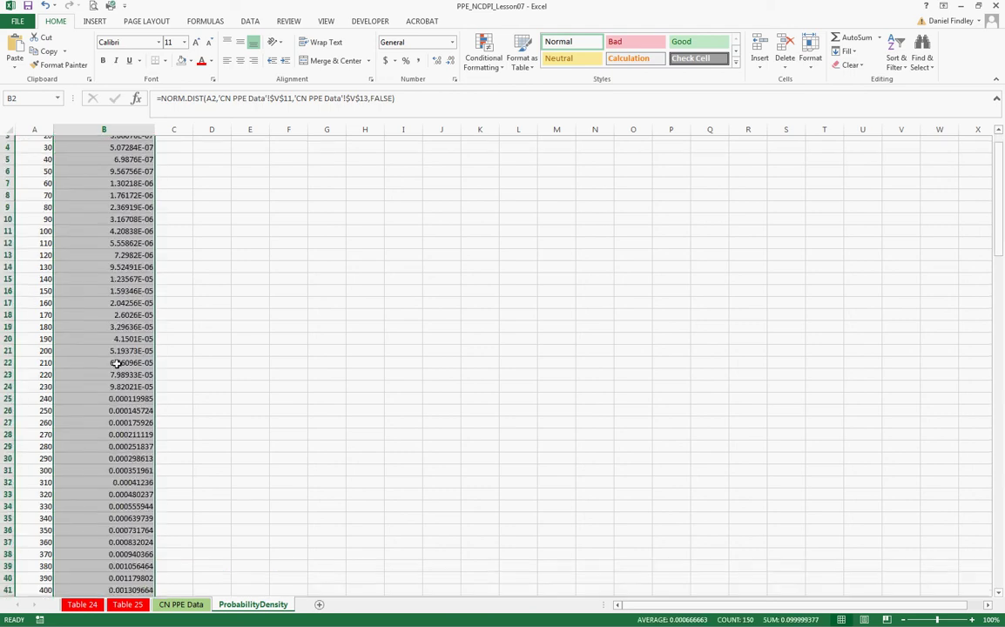
{"action": "scroll", "coordinate": [38, 154], "scroll_direction": "up", "scroll_amount": 1}
{"action": "left_click", "coordinate": [78, 141]}
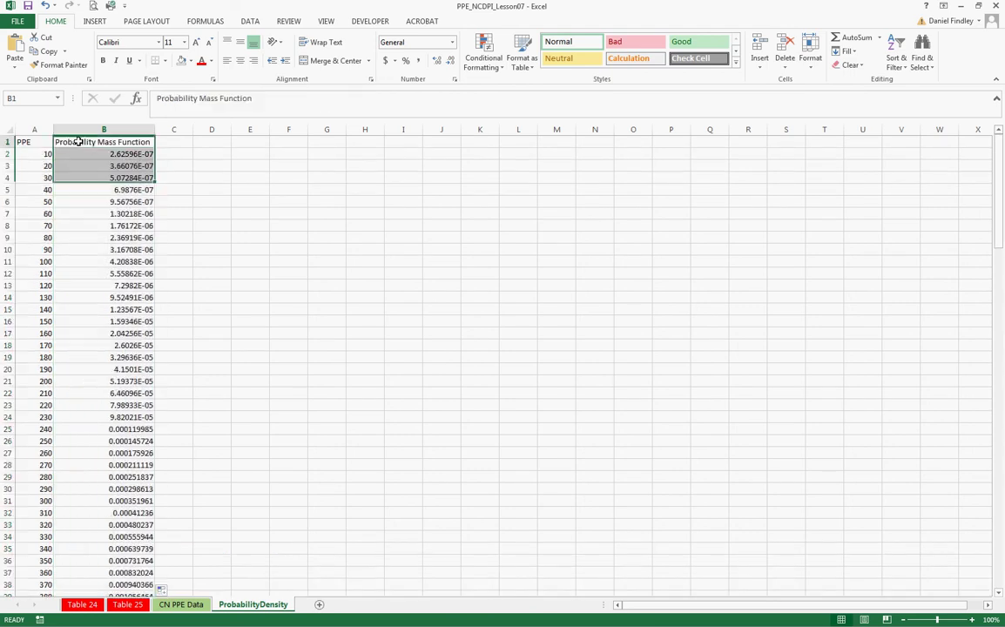
{"action": "left_click", "coordinate": [78, 141]}
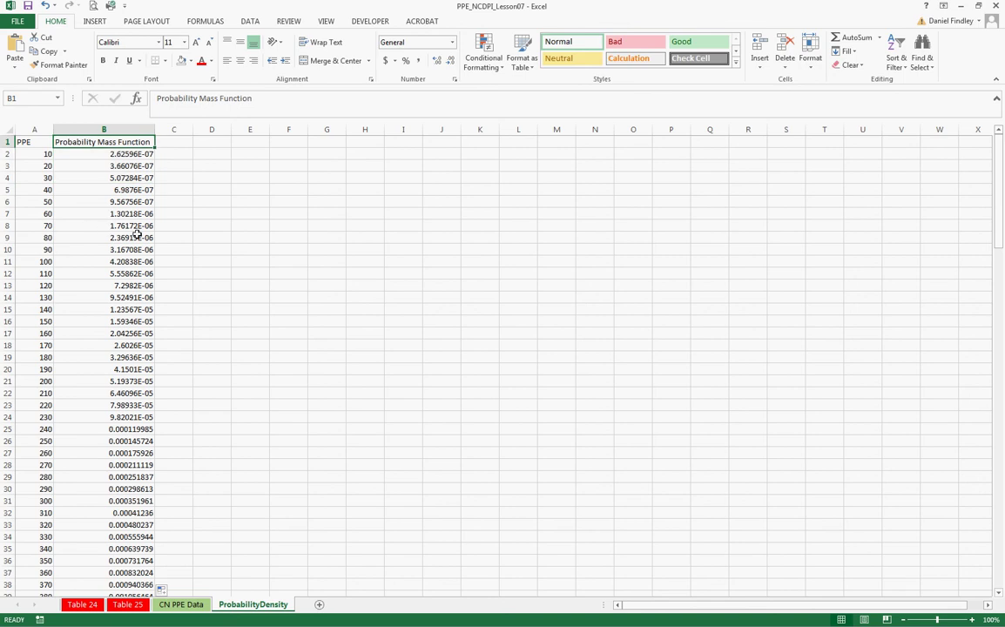
- Insert an empty scatter chart with smooth lines and no markers, and place it beside the data with its corner near D4
{"action": "left_click", "coordinate": [209, 155]}
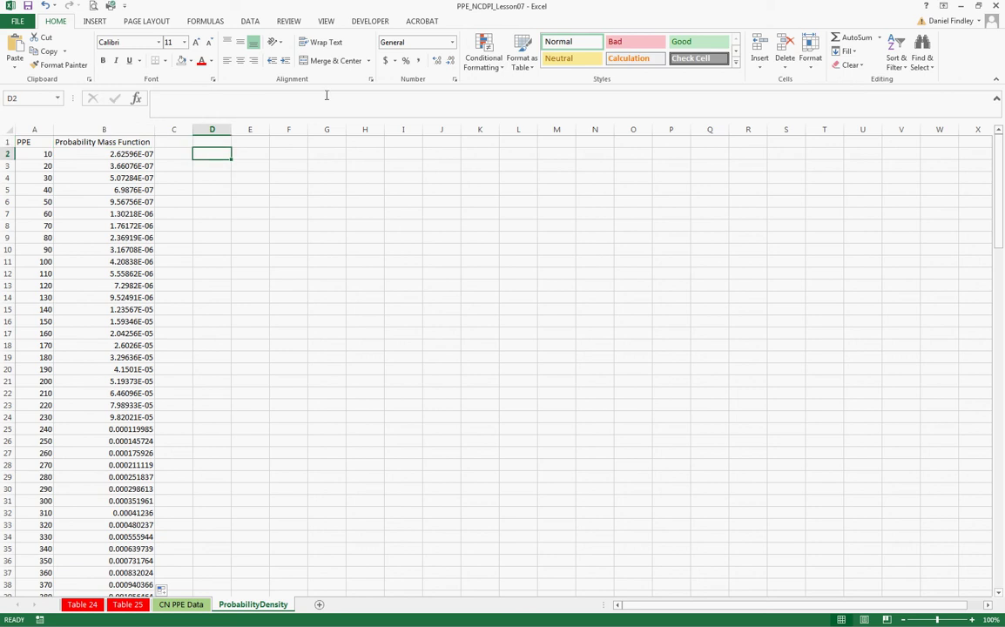
{"action": "left_click", "coordinate": [90, 22]}
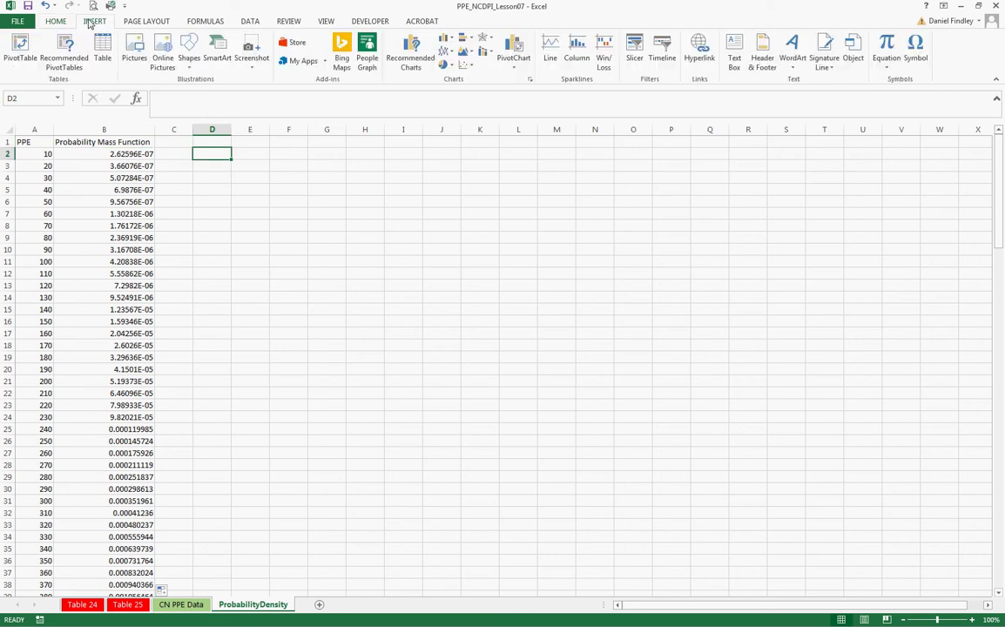
{"action": "left_click", "coordinate": [466, 68]}
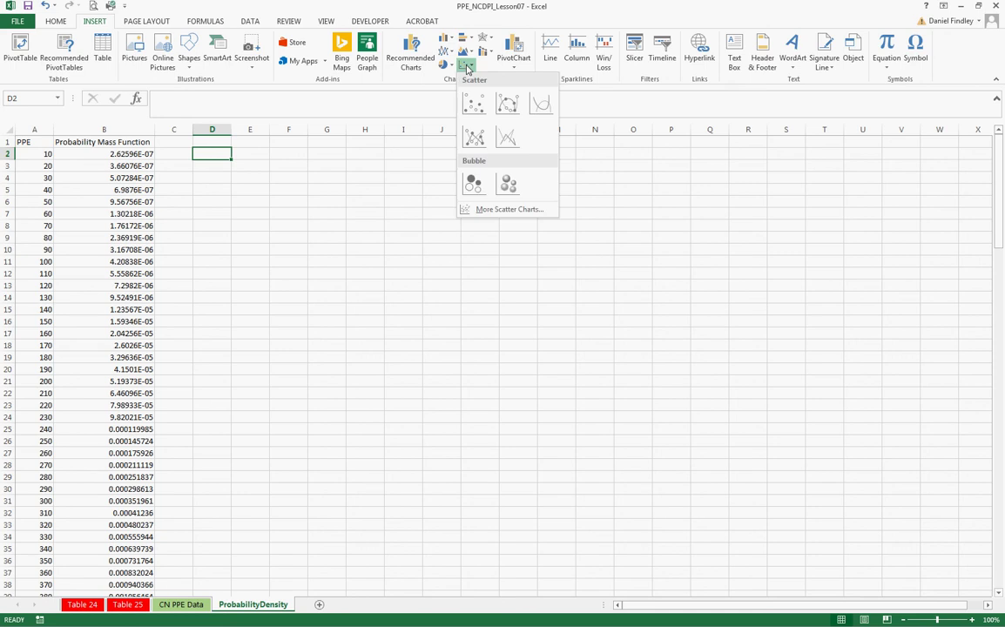
{"action": "left_click", "coordinate": [540, 104]}
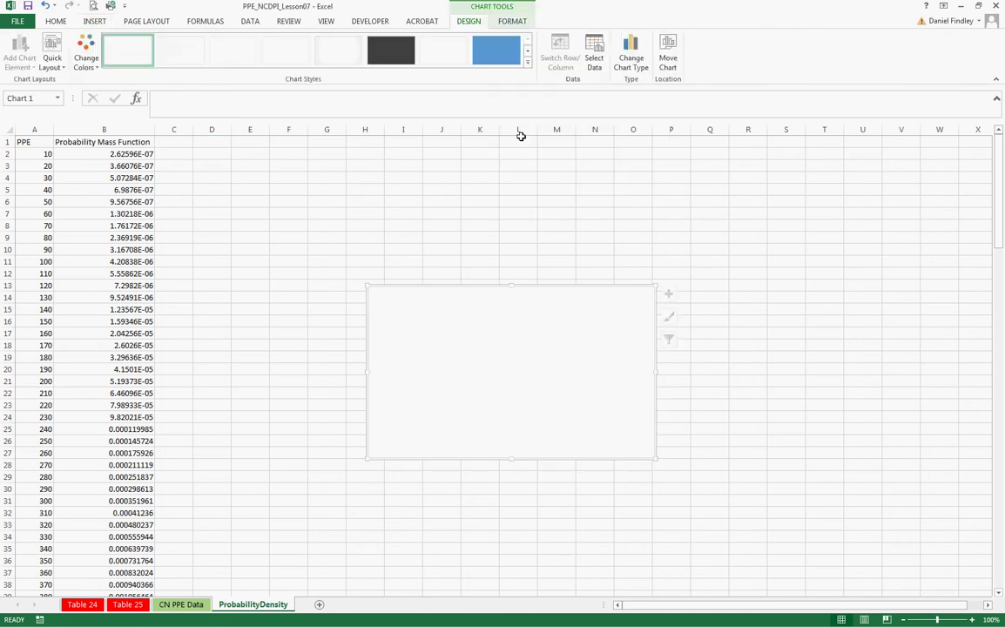
{"action": "left_click_drag", "start_coordinate": [439, 285], "coordinate": [263, 173]}
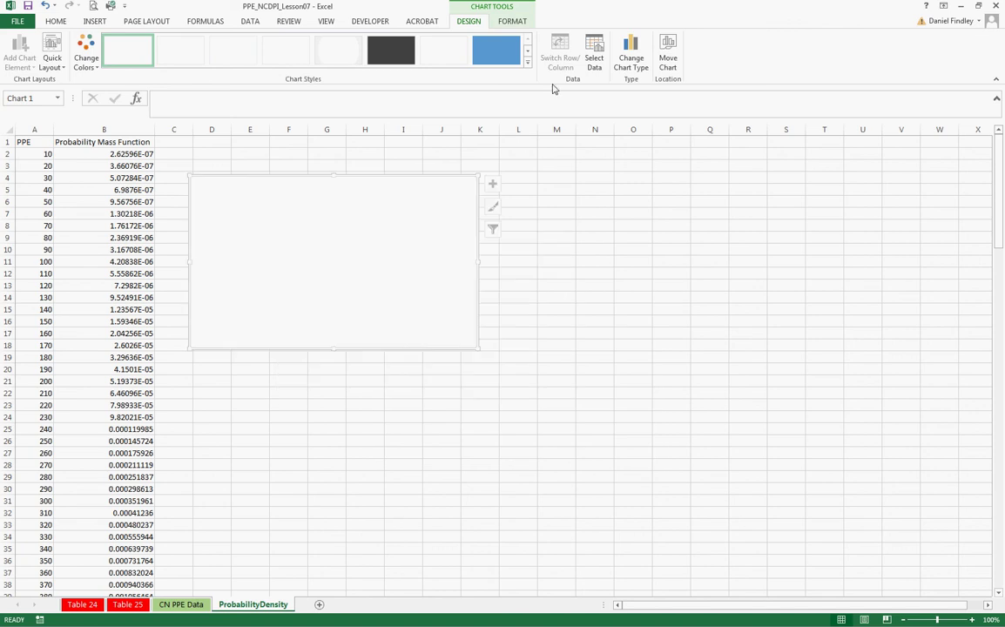
- Add a new data series to the empty chart and name it "Probability Density Graph"
{"action": "left_click", "coordinate": [594, 57]}
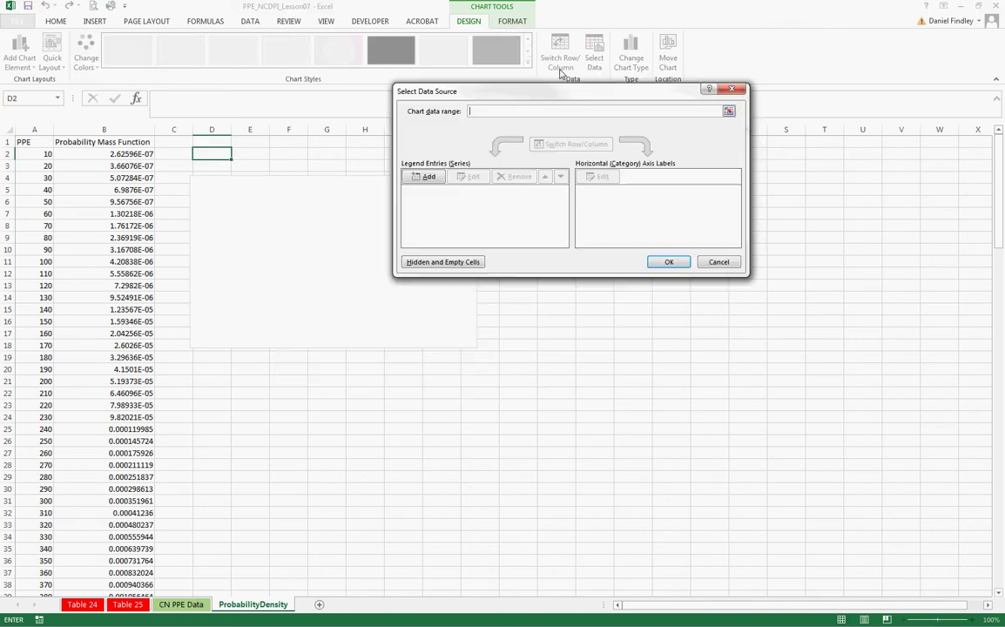
{"action": "left_click", "coordinate": [424, 176]}
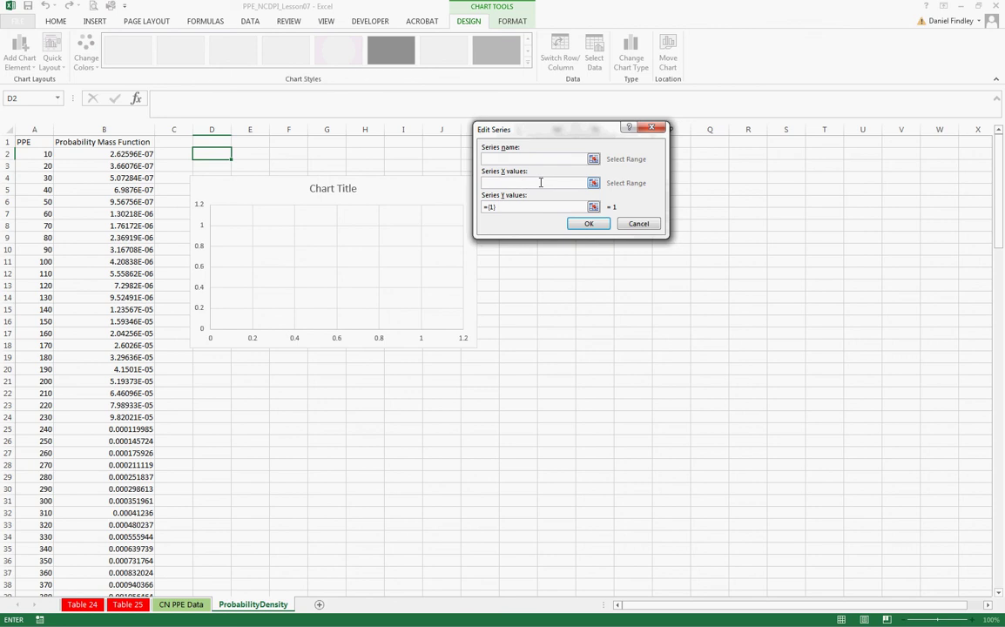
{"action": "type", "text": "Probability Density Graph"}
- Set the series X values to the PPE range A2:A151 on the ProbabilityDensity sheet
{"action": "left_click", "coordinate": [540, 182]}
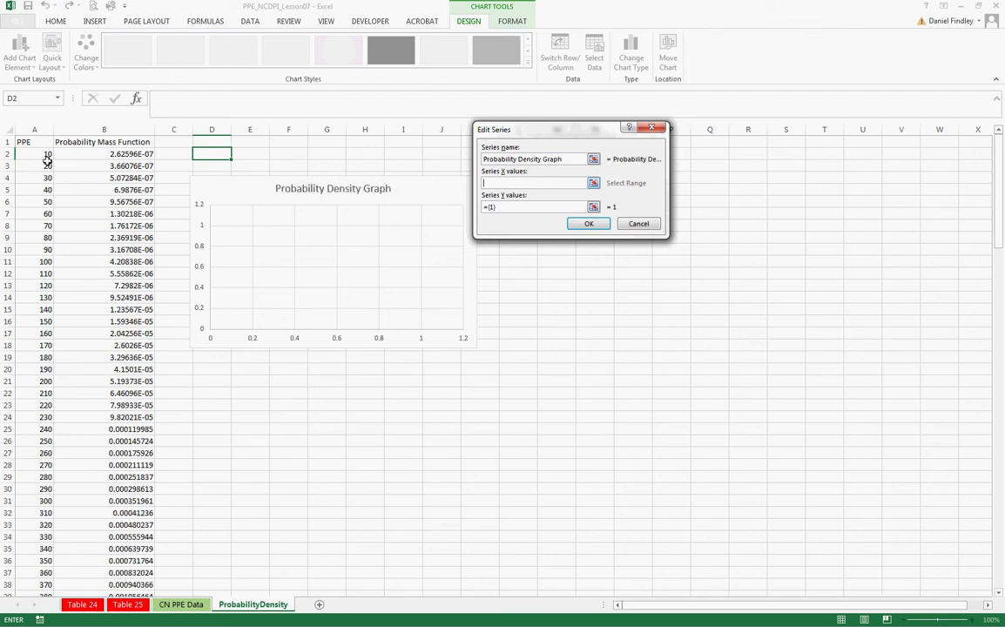
{"action": "left_click_drag", "start_coordinate": [41, 155], "coordinate": [40, 620]}
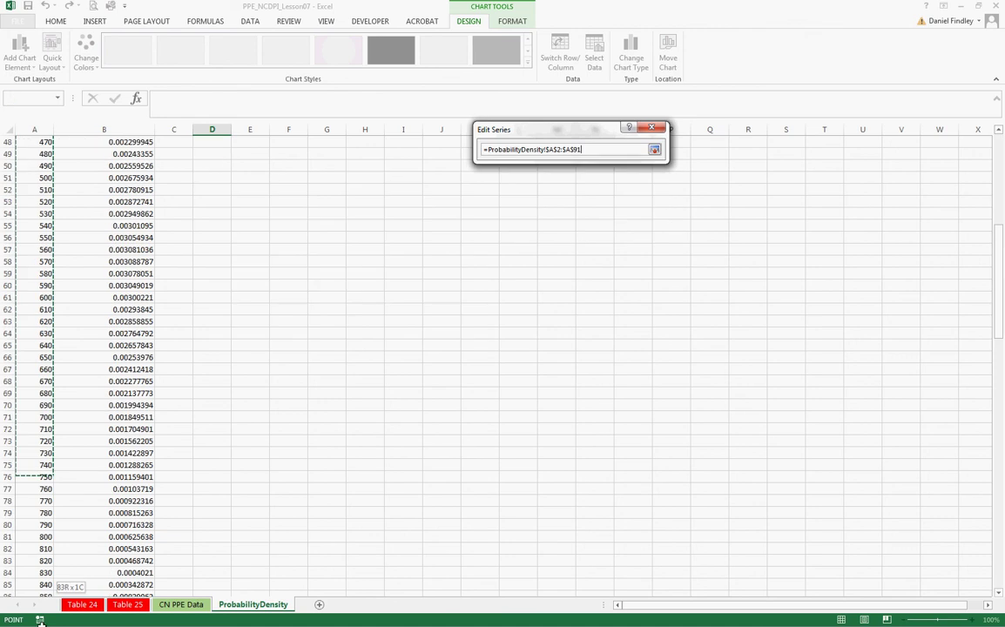
{"action": "left_click_drag", "start_coordinate": [38, 607], "coordinate": [39, 574]}
- Set the series Y values to the Probability Mass Function range B2:B151 and apply the data source to the chart
{"action": "scroll", "coordinate": [149, 251], "scroll_direction": "up", "scroll_amount": 7}
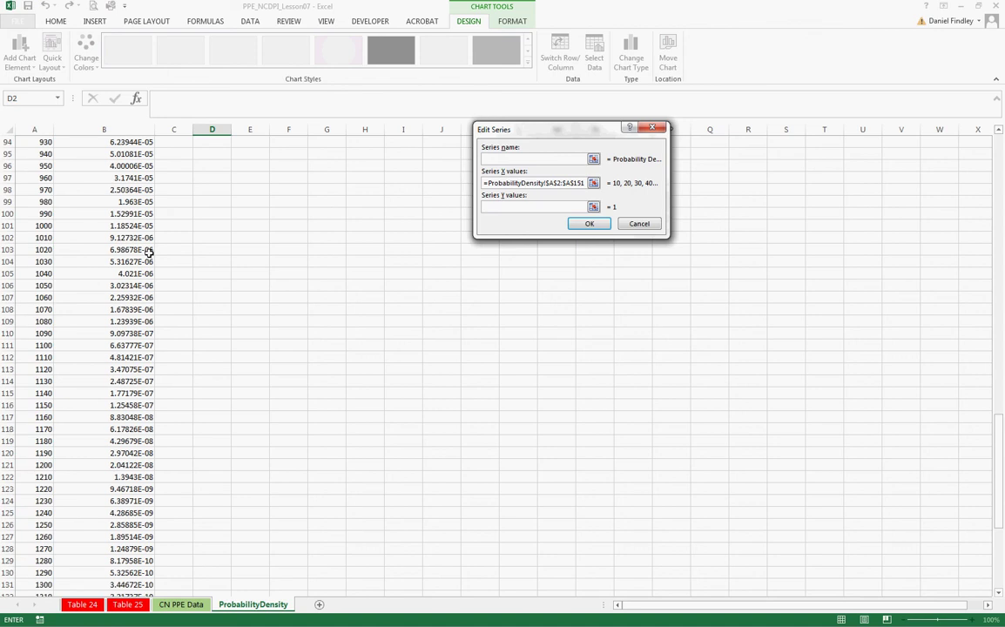
{"action": "scroll", "coordinate": [149, 252], "scroll_direction": "up", "scroll_amount": 17}
{"action": "scroll", "coordinate": [149, 228], "scroll_direction": "up", "scroll_amount": 14}
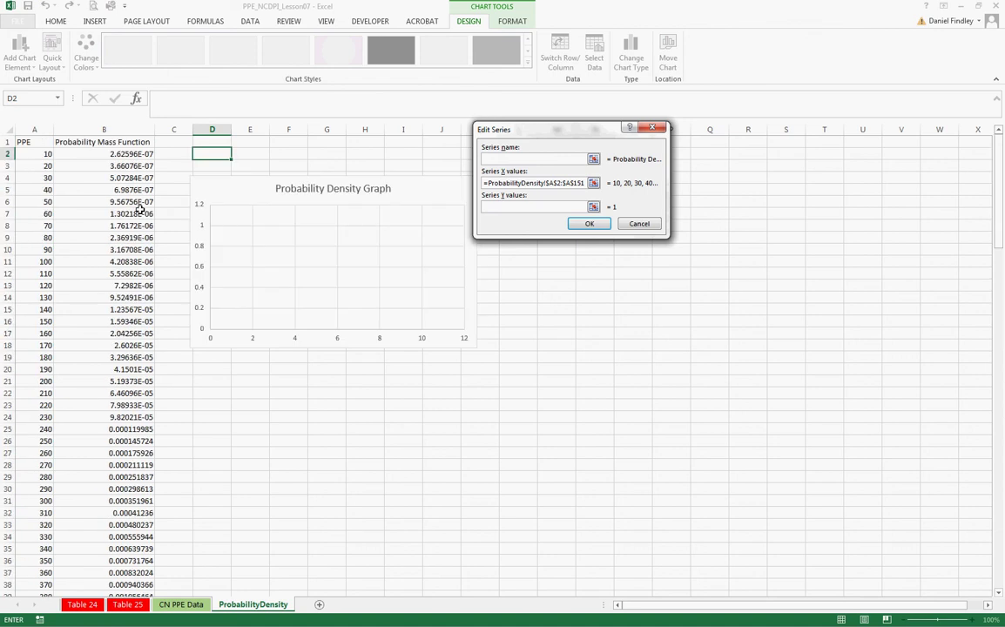
{"action": "left_click", "coordinate": [133, 157]}
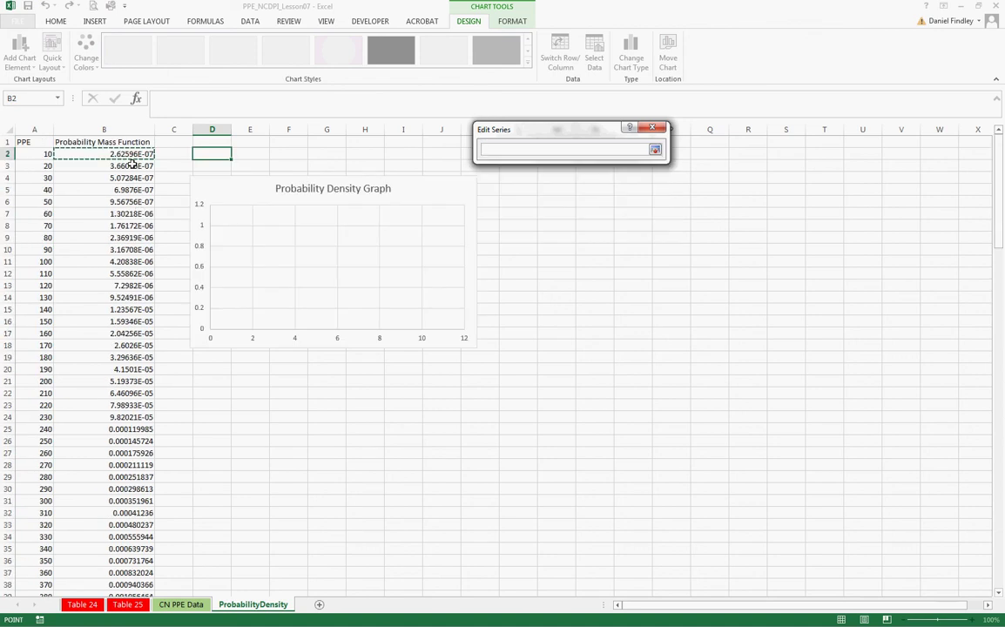
{"action": "left_click_drag", "start_coordinate": [133, 165], "coordinate": [114, 572]}
{"action": "key", "text": "Return"}
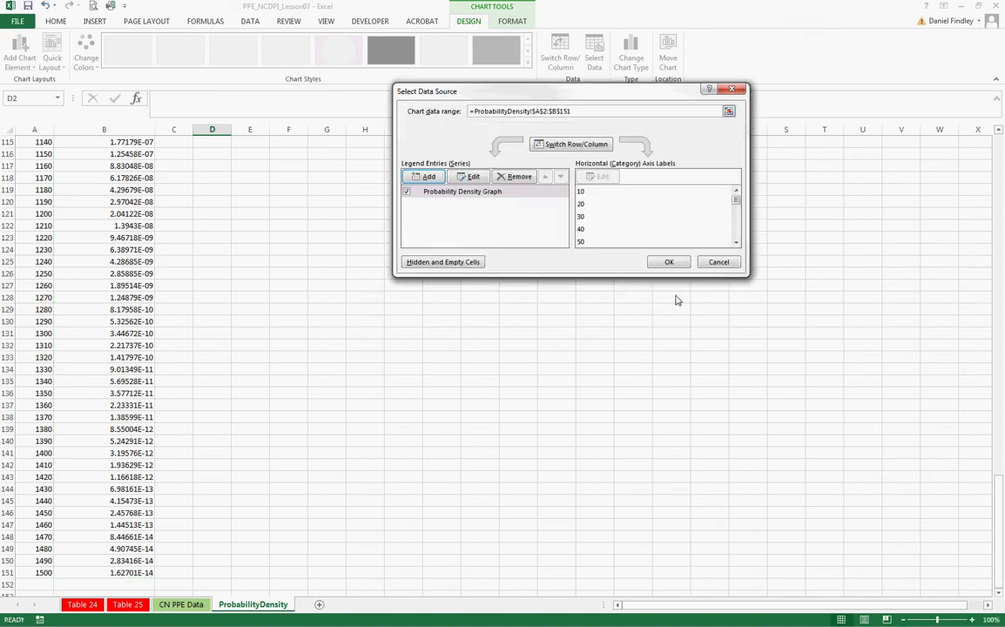
{"action": "key", "text": "Return"}
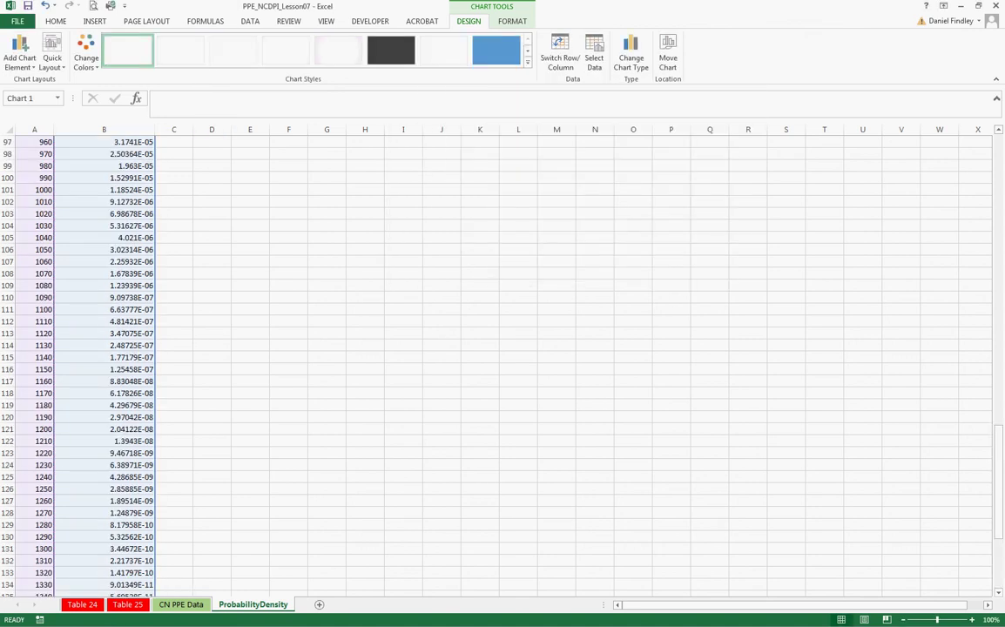
- Enlarge the Probability Density Graph so it extends to about column T and row 35
{"action": "left_click_drag", "start_coordinate": [998, 489], "coordinate": [984, 157]}
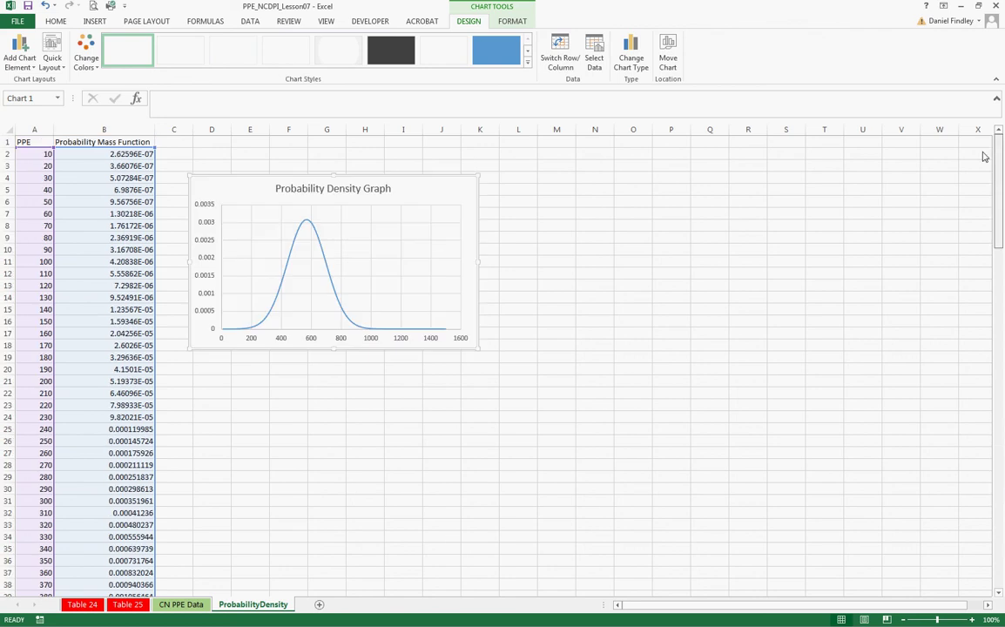
{"action": "left_click_drag", "start_coordinate": [477, 348], "coordinate": [717, 545]}
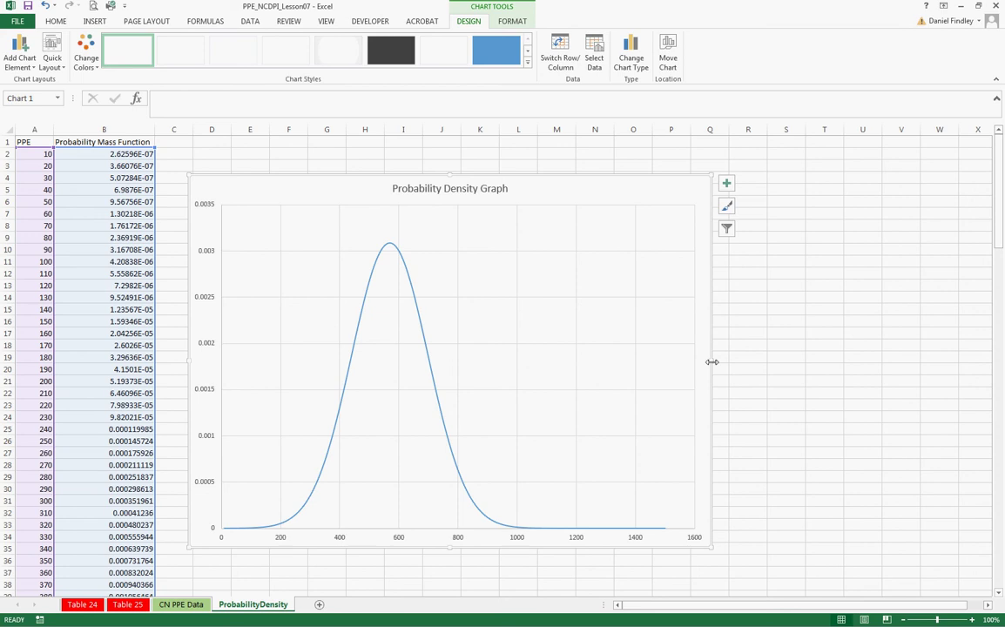
{"action": "left_click_drag", "start_coordinate": [711, 362], "coordinate": [817, 361]}
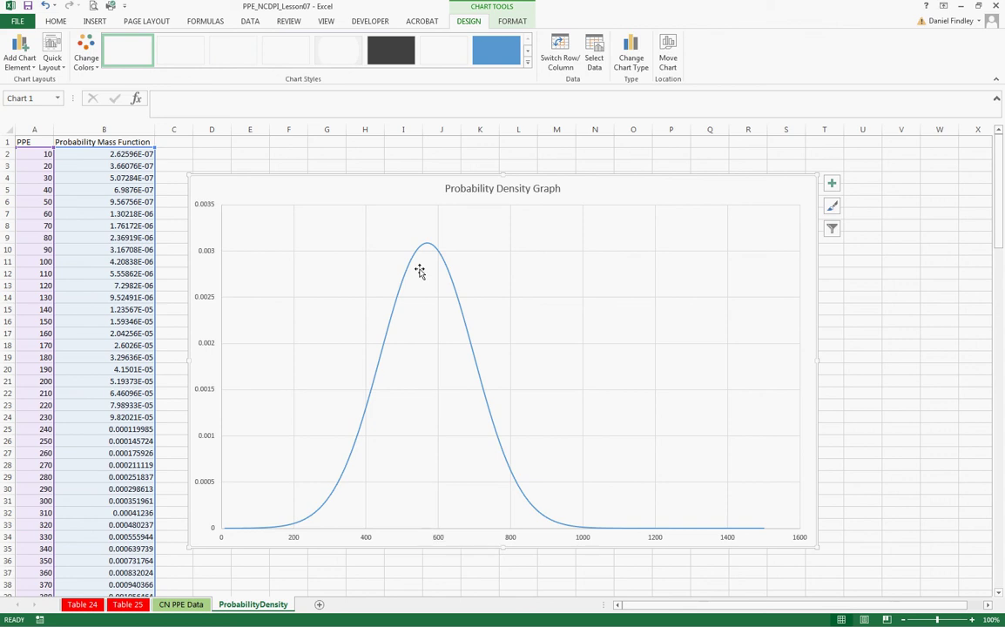
- Check the calculated mean on the CN PPE Data sheet against the curve, and return to the ProbabilityDensity sheet
{"action": "left_click", "coordinate": [181, 604]}
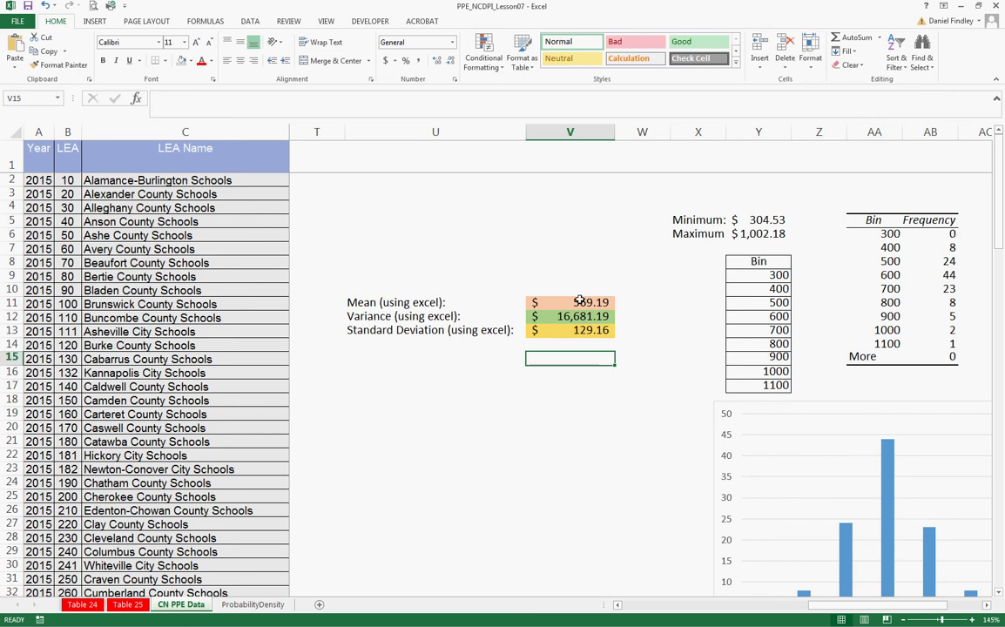
{"action": "left_click", "coordinate": [258, 605]}
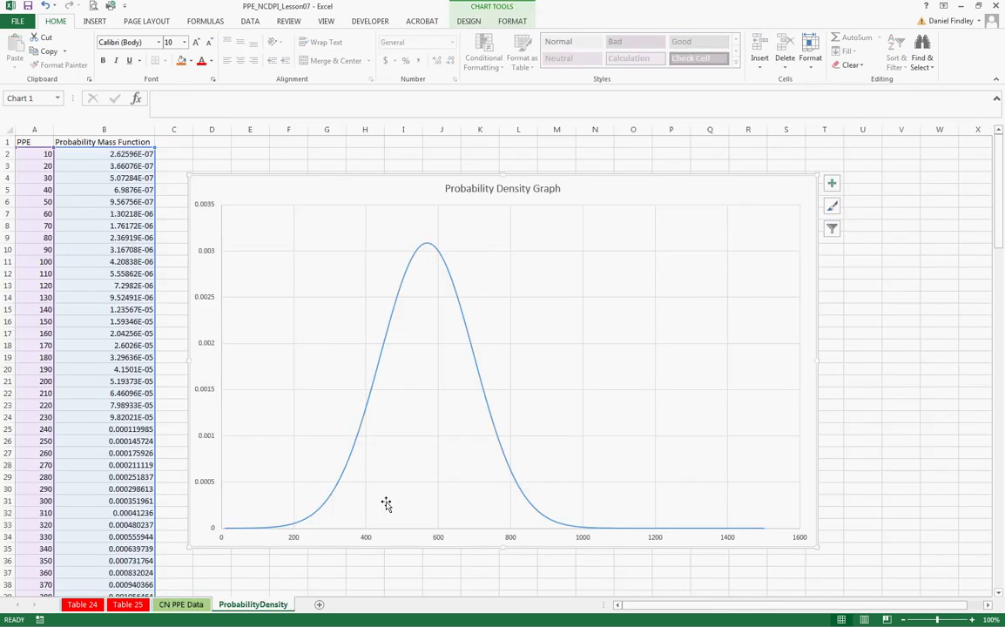